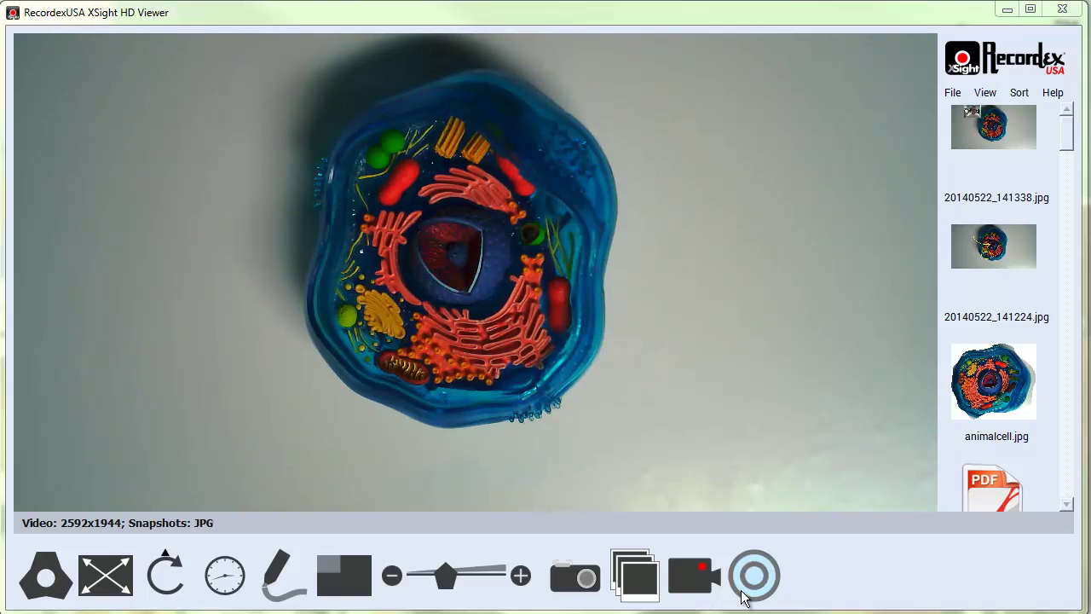
Start a SnapSet saved as a single SnapSet File with Manual capture
click(641, 571)
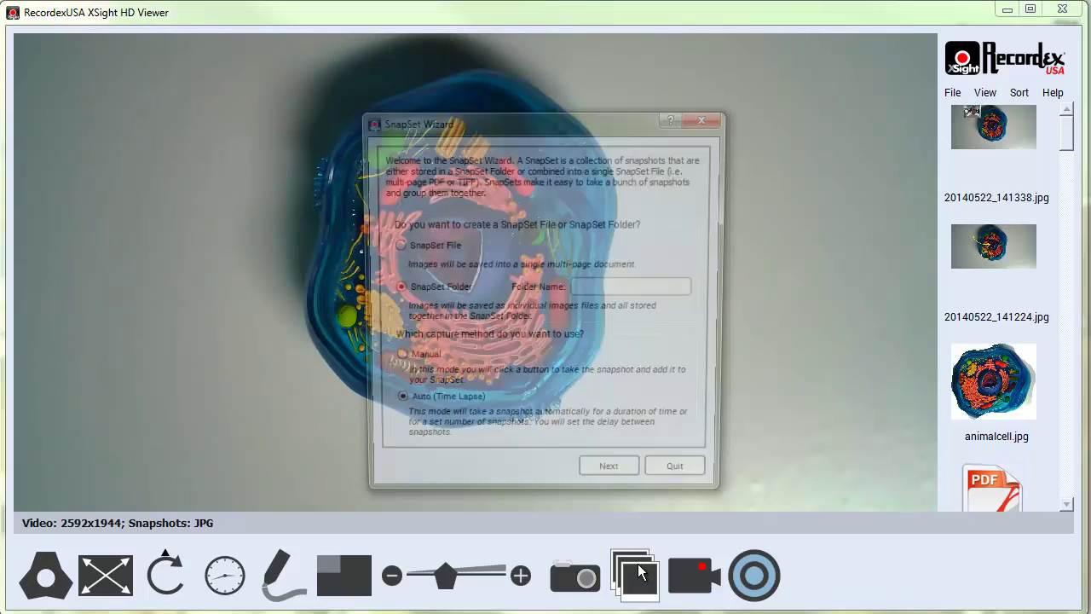
drag(521, 118, 434, 84)
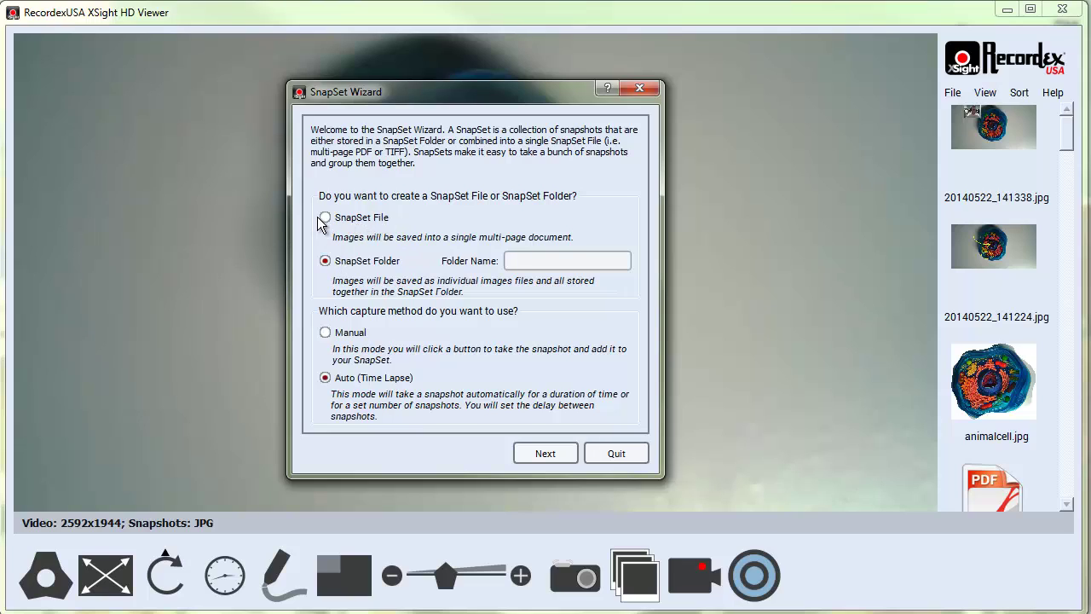
click(327, 332)
Add three snapshots of the cell model and create the SnapSet as 20140522_141644.pdf
click(544, 452)
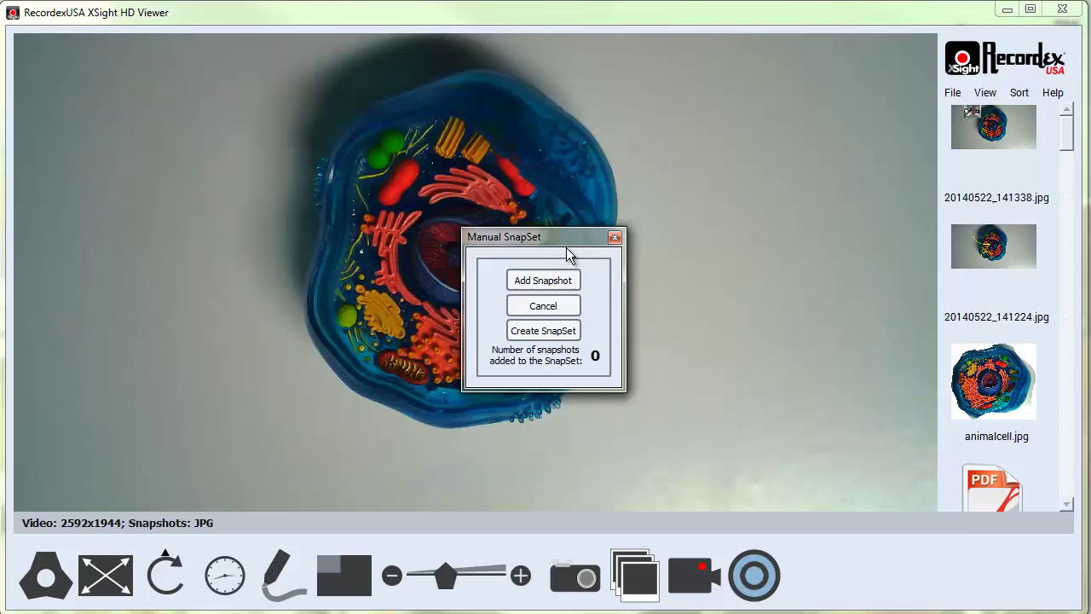
drag(569, 241, 838, 113)
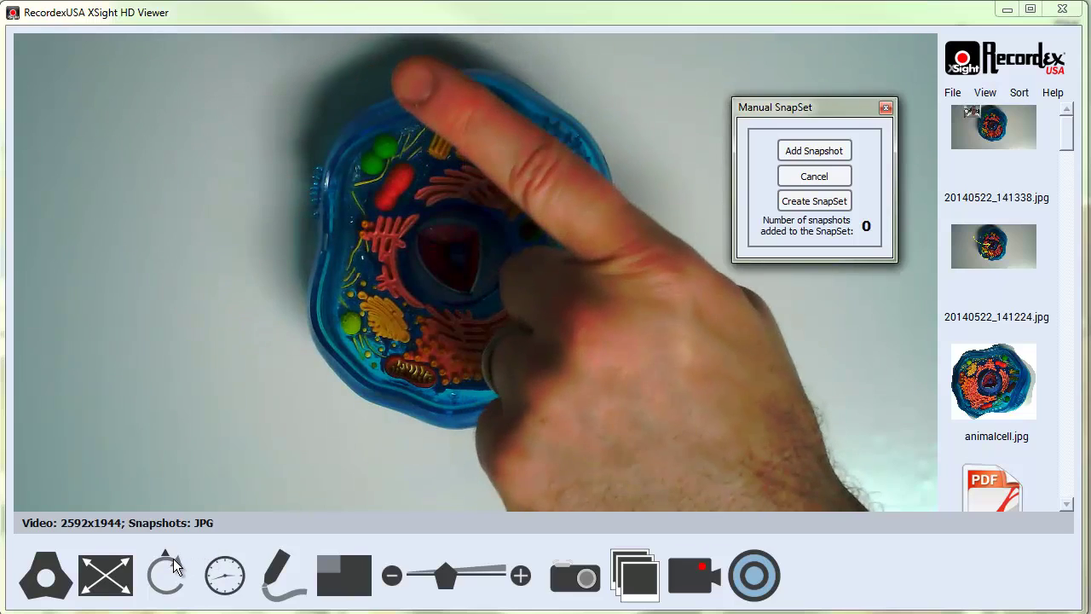
click(837, 147)
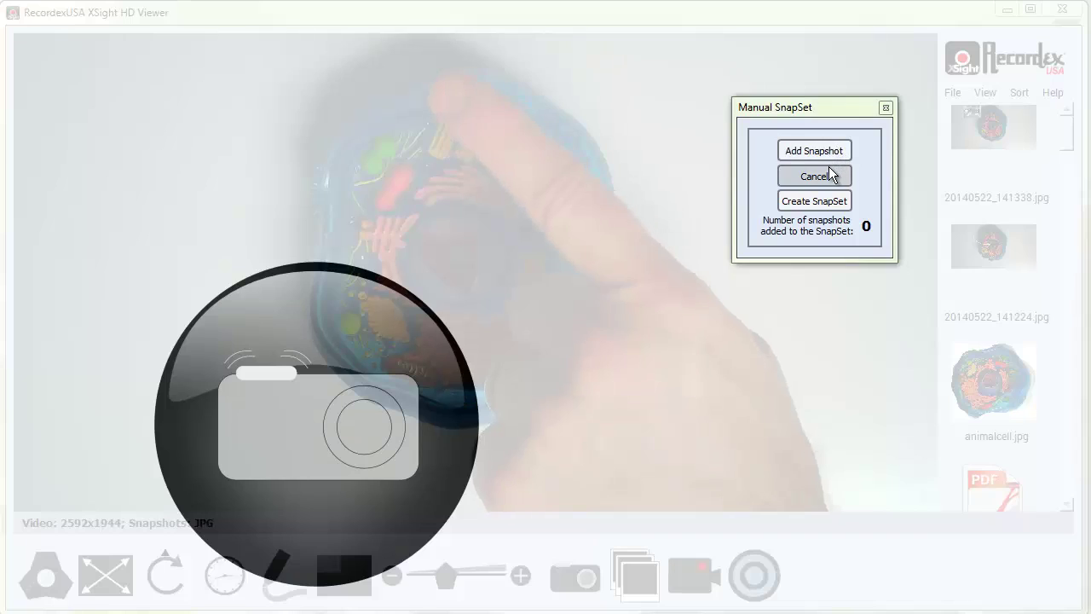
click(823, 152)
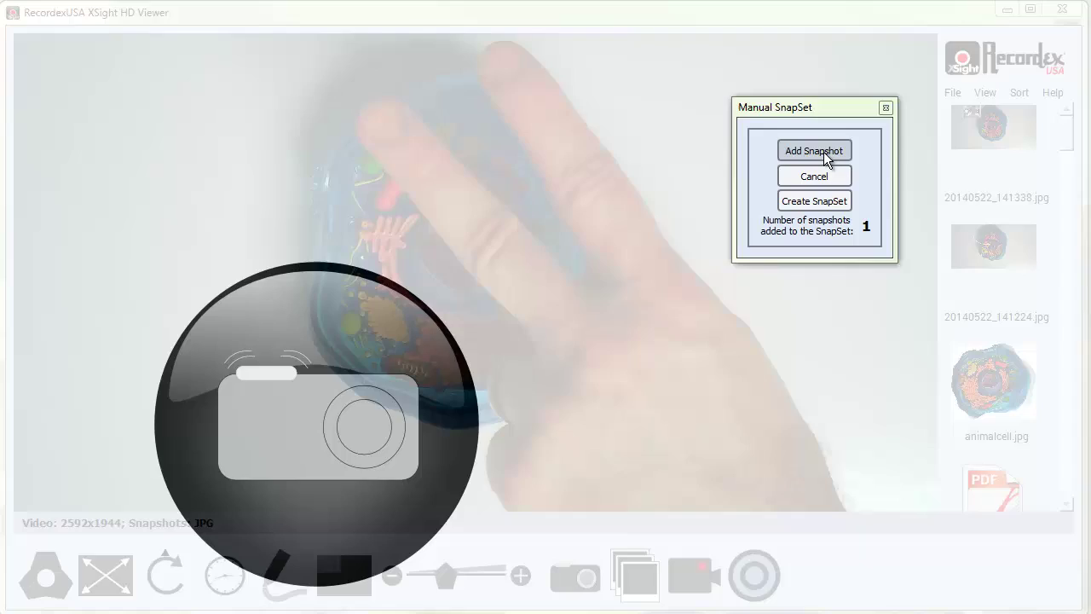
click(823, 153)
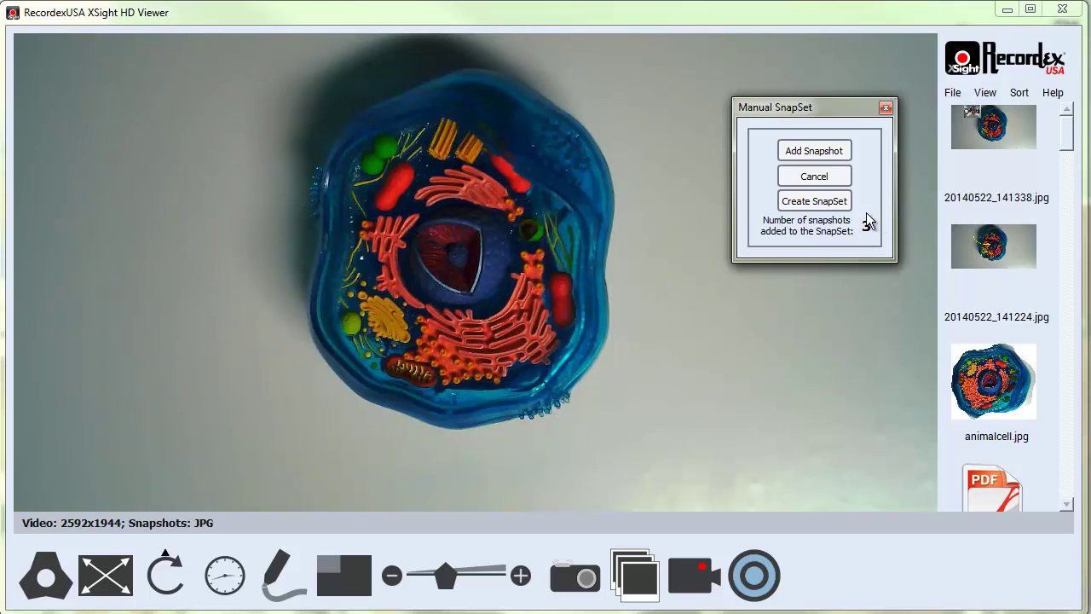
click(820, 203)
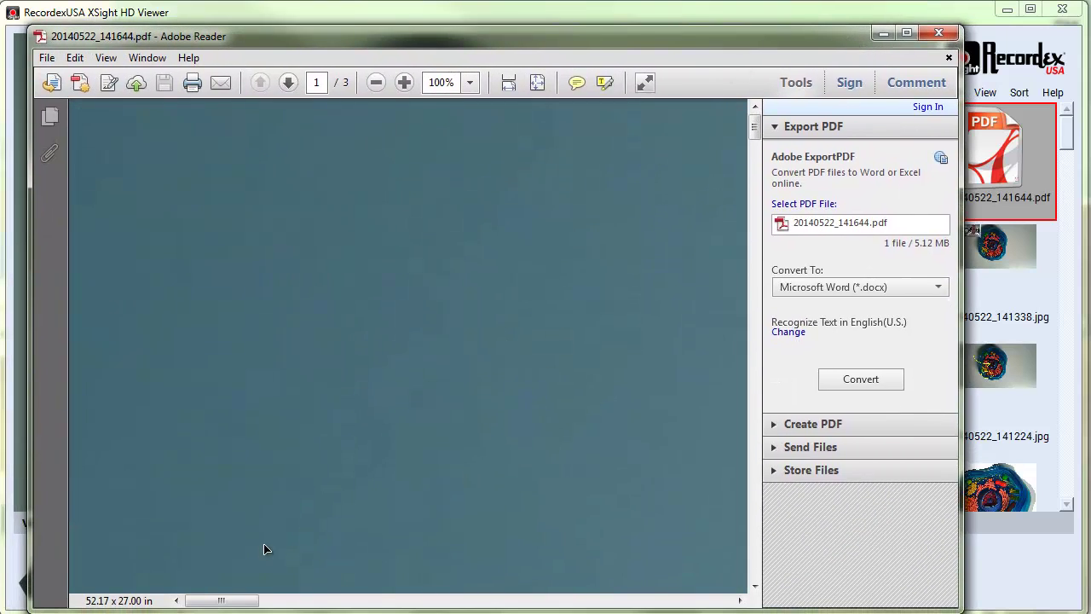
Zoom the SnapSet PDF out to fit the whole page, then page through to page 3 of 3
drag(236, 601, 327, 601)
click(380, 82)
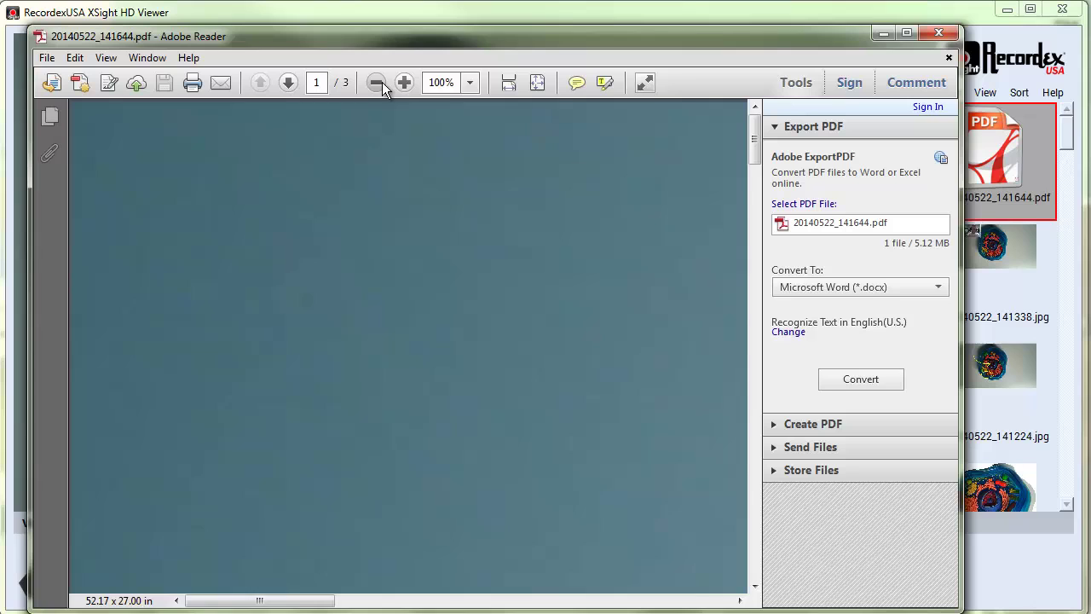
click(381, 82)
click(380, 82)
click(404, 82)
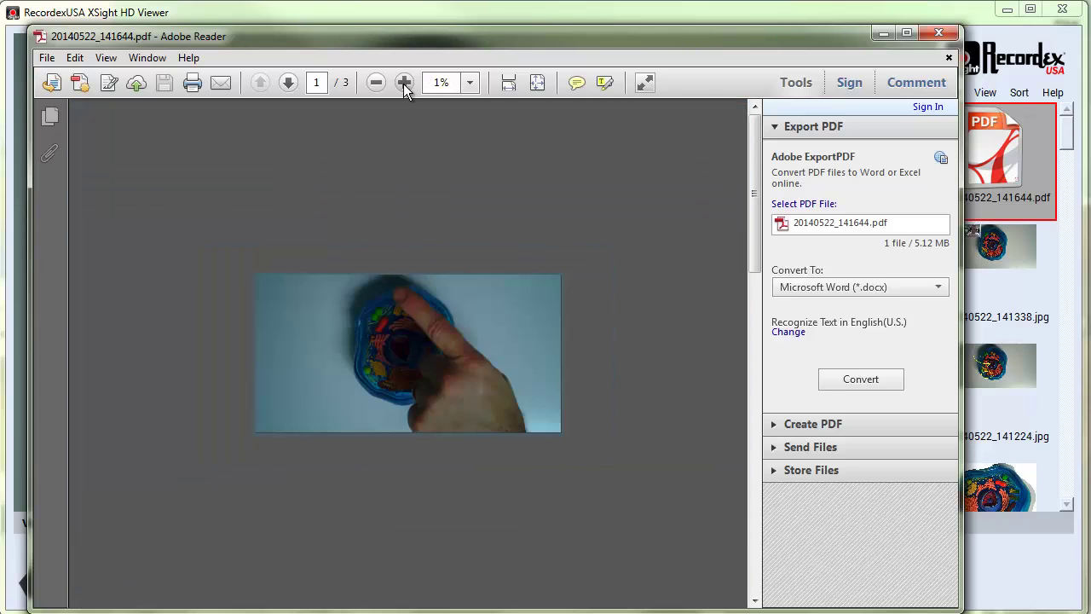
click(404, 82)
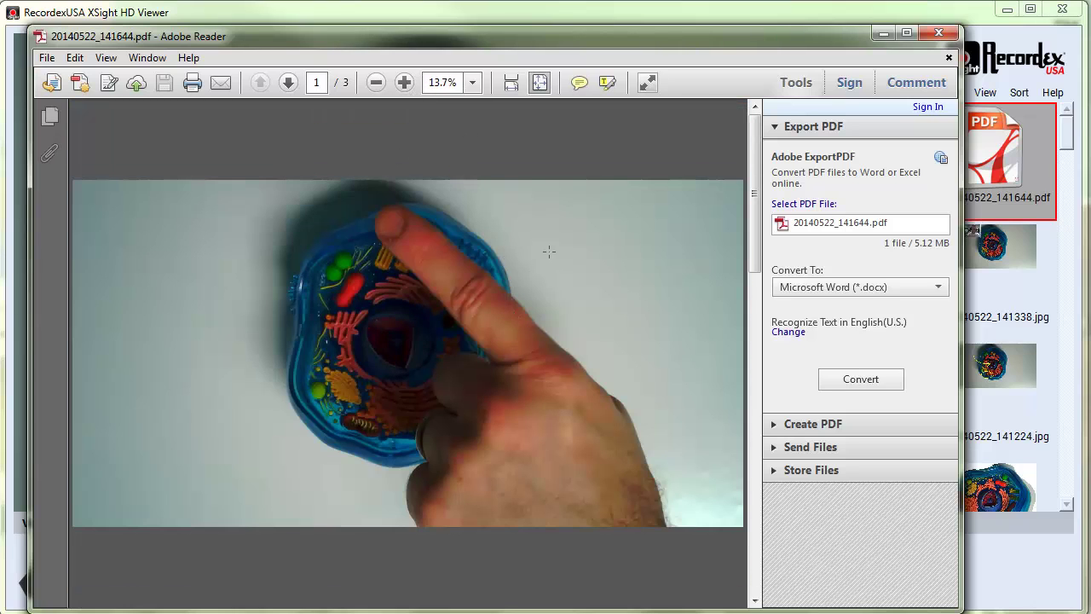
click(287, 84)
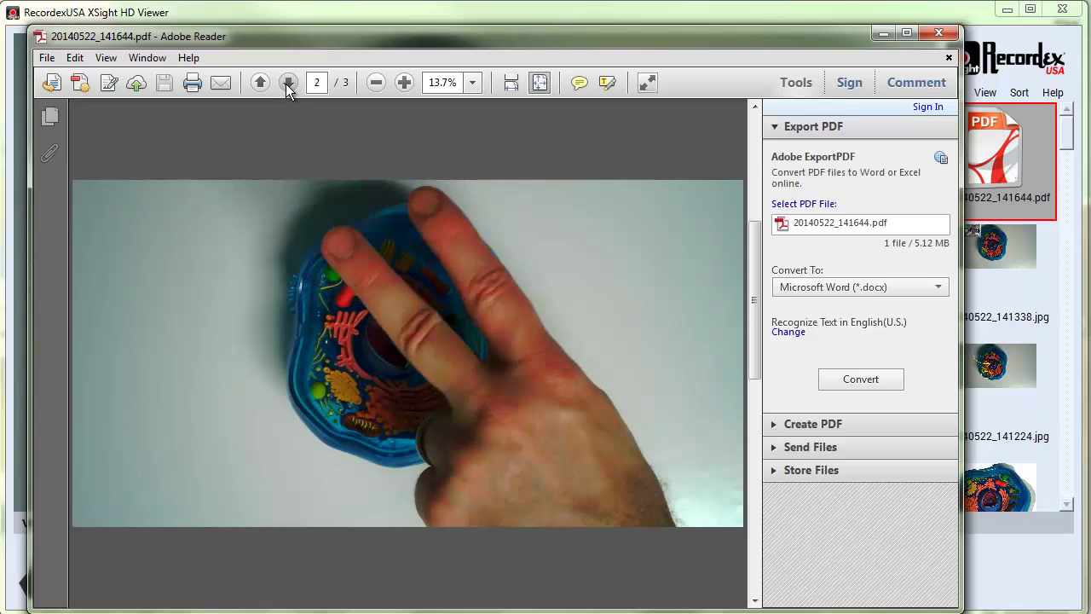
click(287, 84)
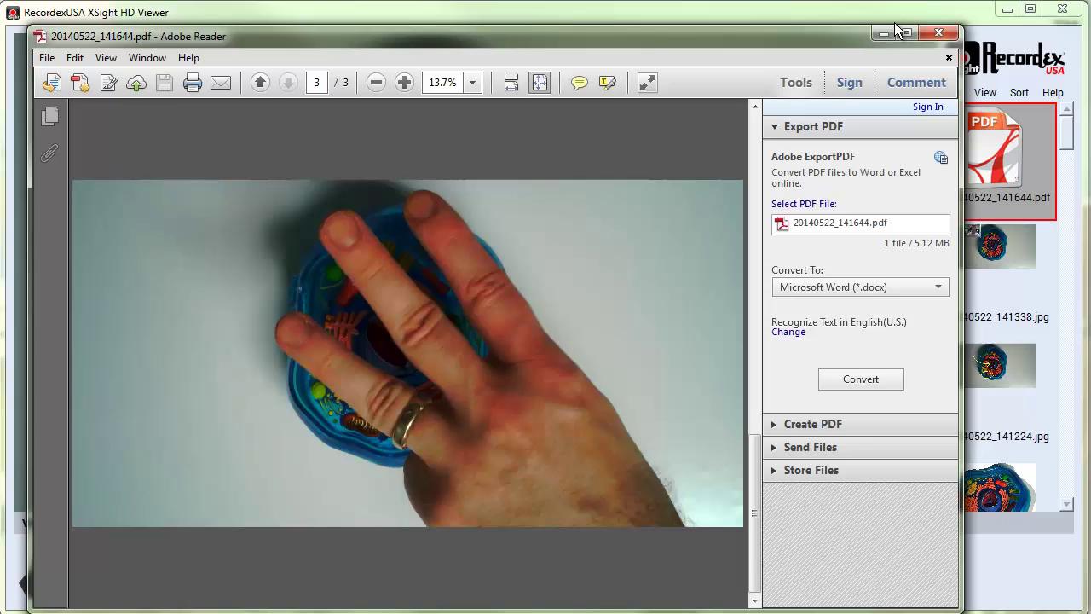
click(942, 34)
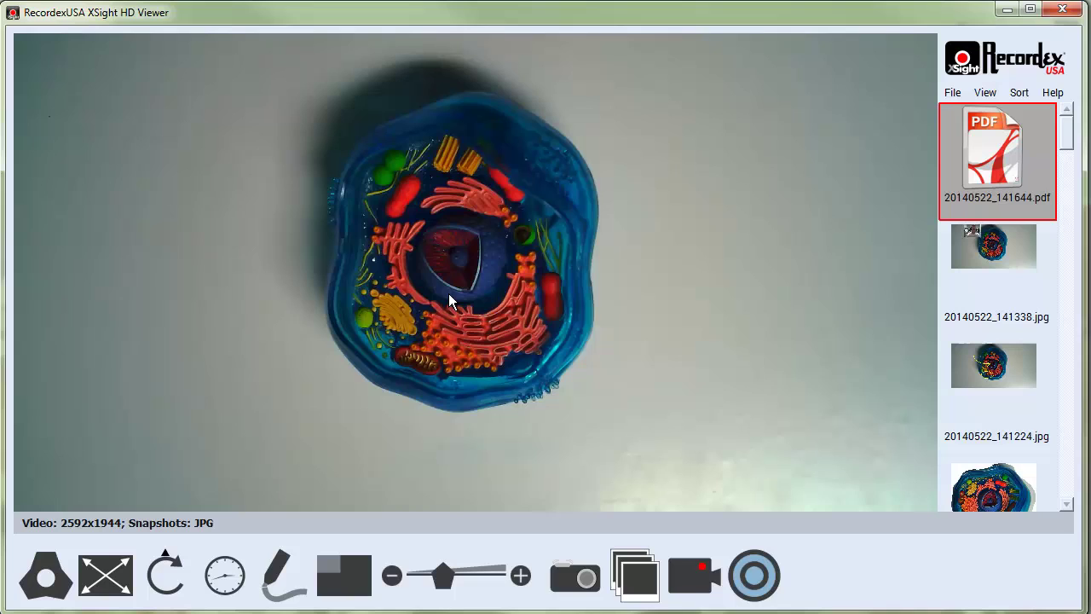
click(639, 580)
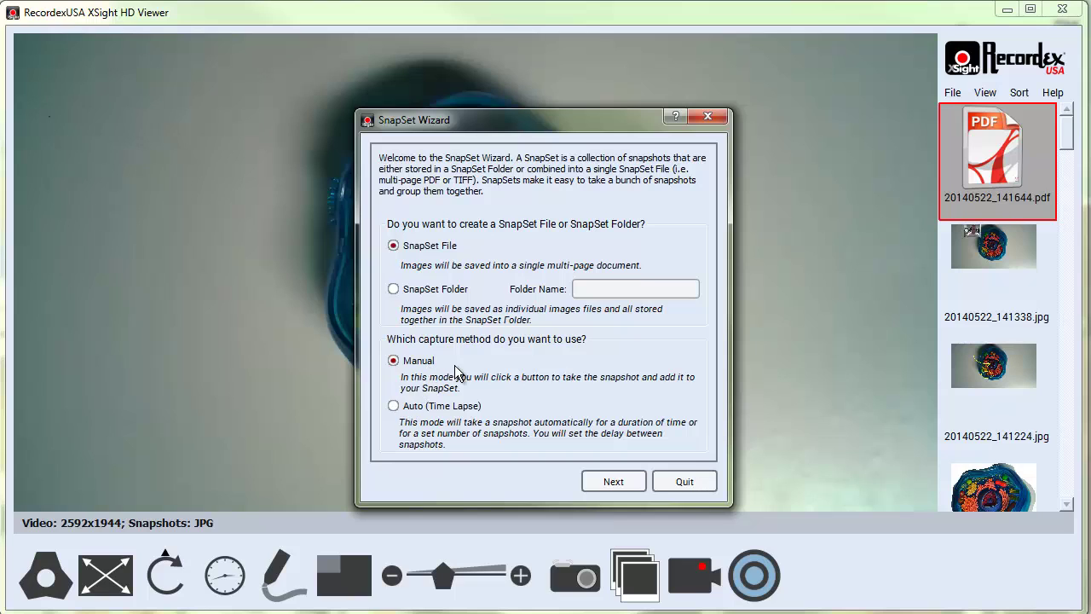
click(618, 480)
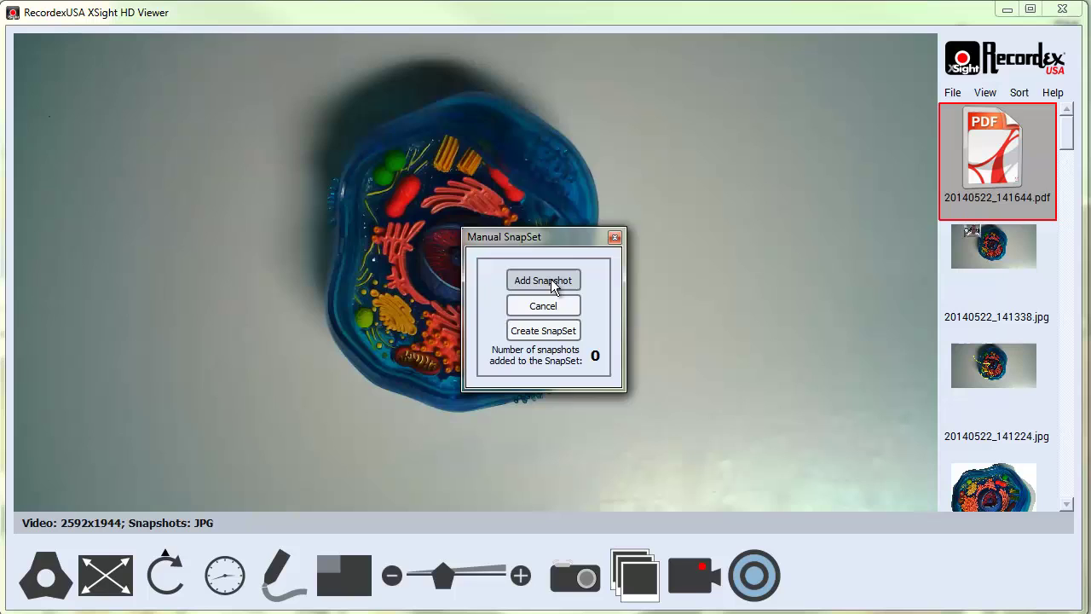
click(615, 238)
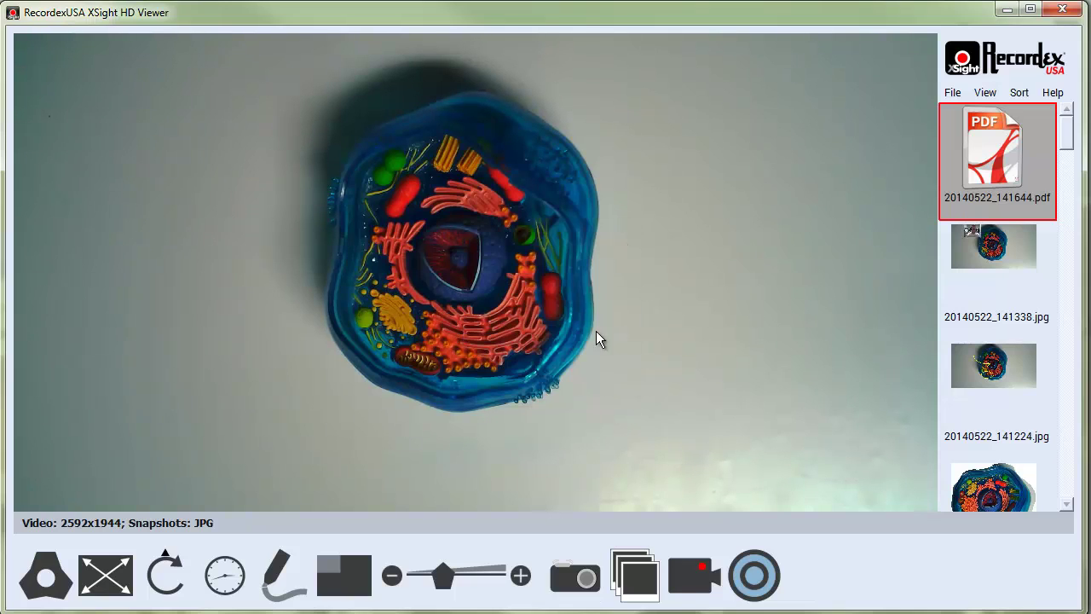
click(634, 575)
click(426, 407)
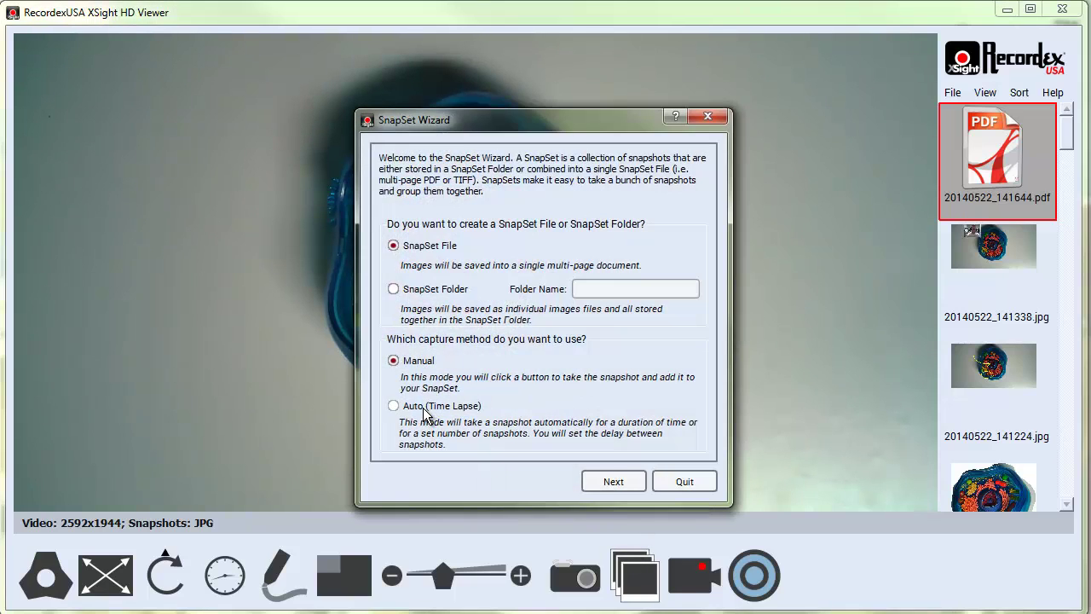
click(612, 482)
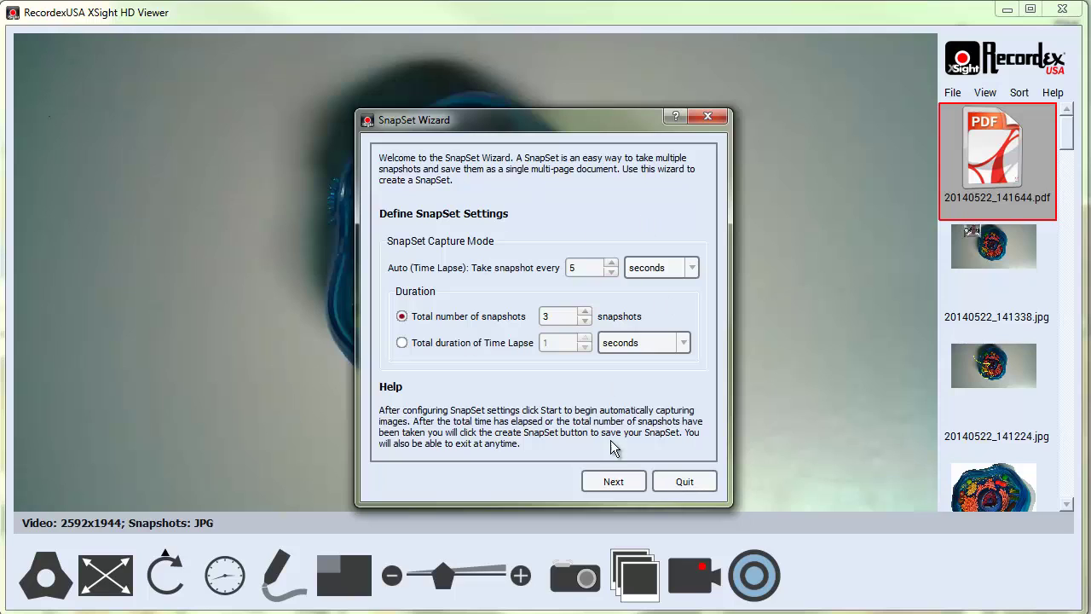
click(699, 483)
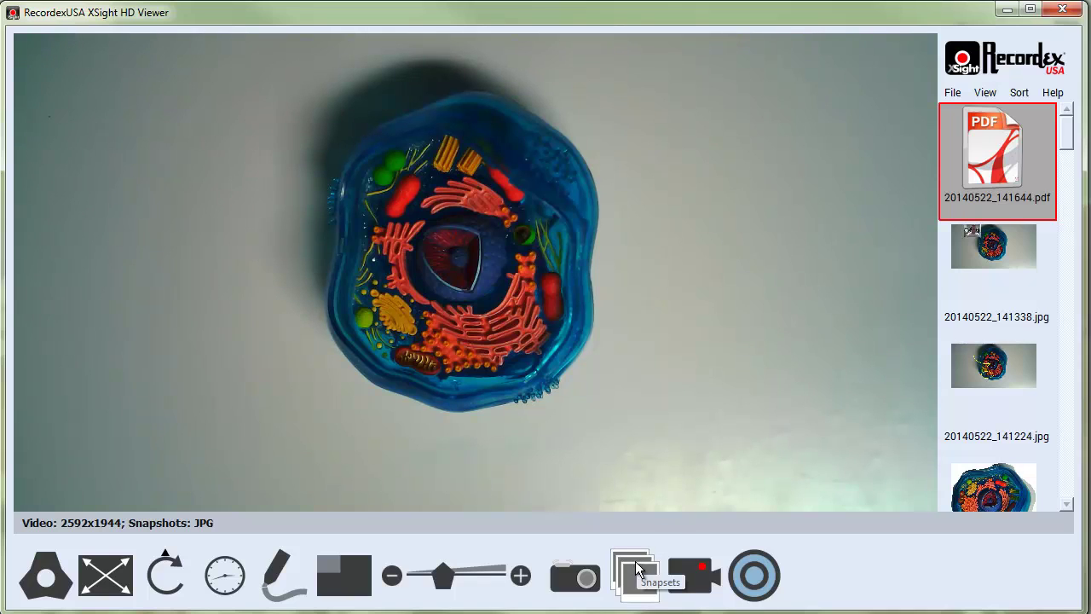
Begin recording the cell model at WEB VGA 480p resolution
click(699, 575)
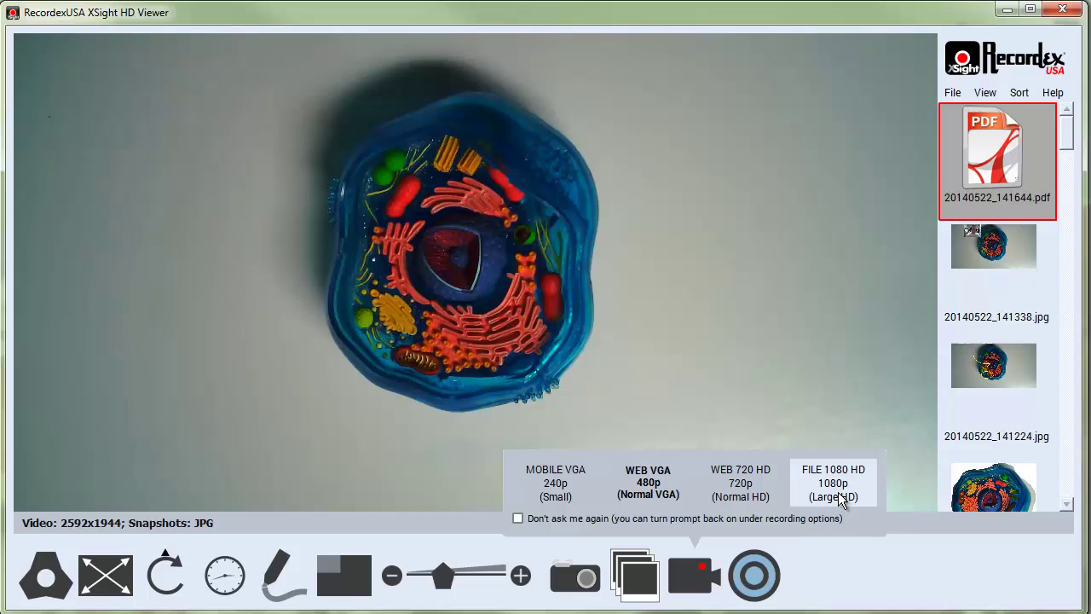
click(651, 491)
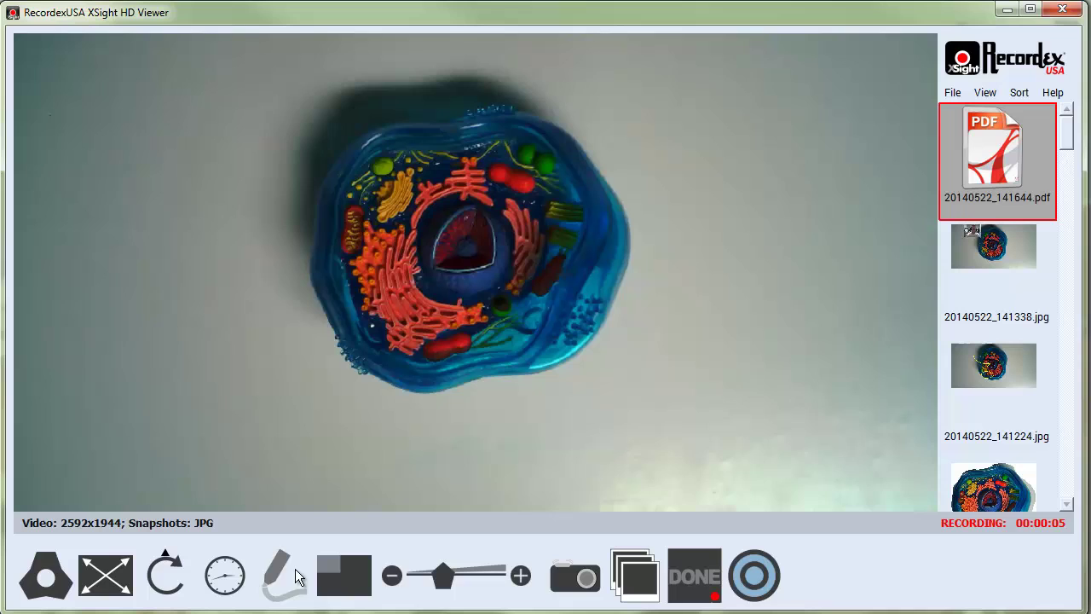
Bring up the Presenter Tools and select the freehand pen
click(283, 576)
click(329, 580)
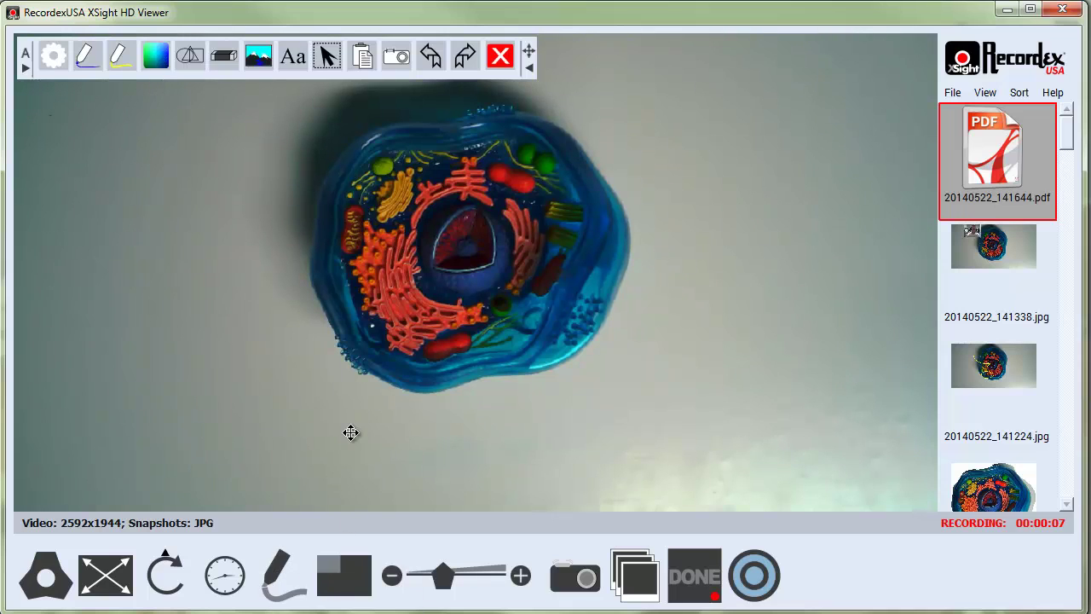
click(85, 55)
Draw a yellow arrow to the nucleus and a yellow circle around it
drag(389, 420, 454, 274)
mouse_move(535, 223)
mouse_down()
mouse_move(402, 224)
mouse_move(520, 205)
mouse_move(512, 200)
mouse_up()
scroll(471, 311, up, 3)
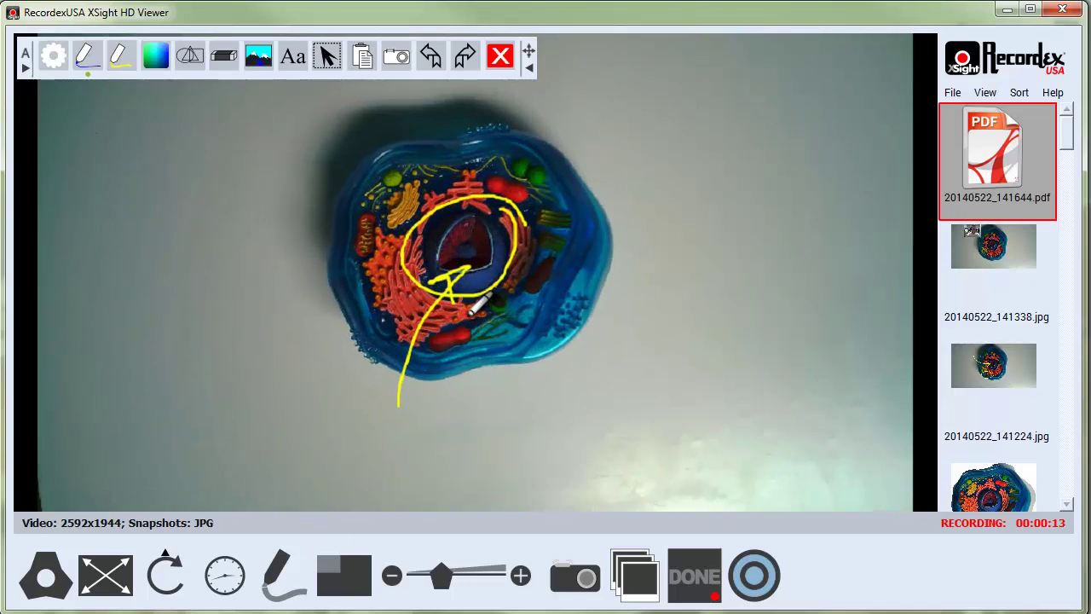
scroll(474, 313, up, 1)
scroll(467, 430, up, 1)
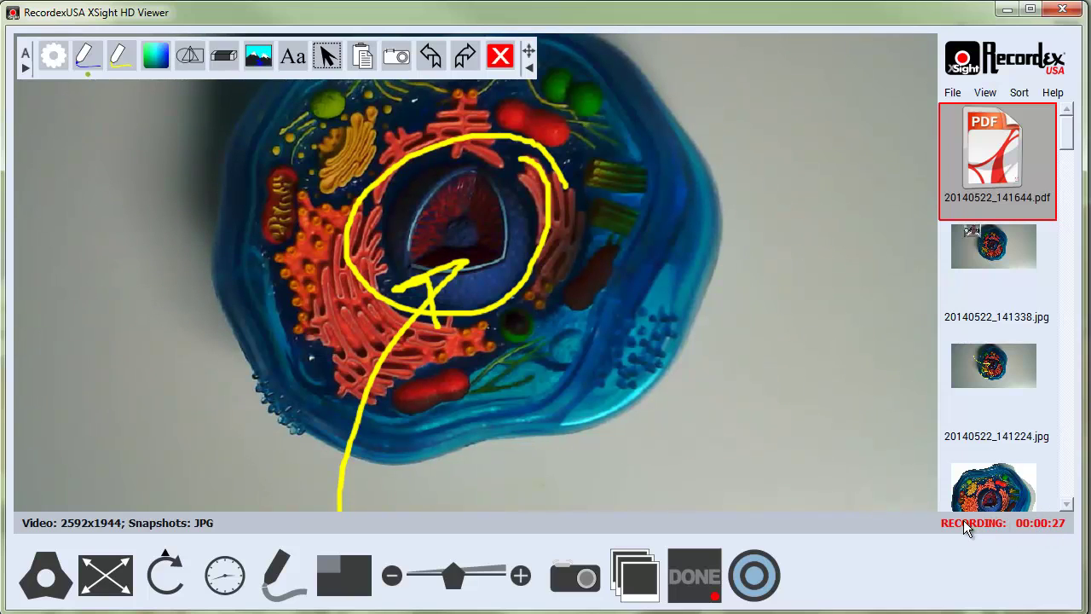
Save the recording as 20140522_141833_1.wmv, play it back, pause it, and close the player
click(687, 568)
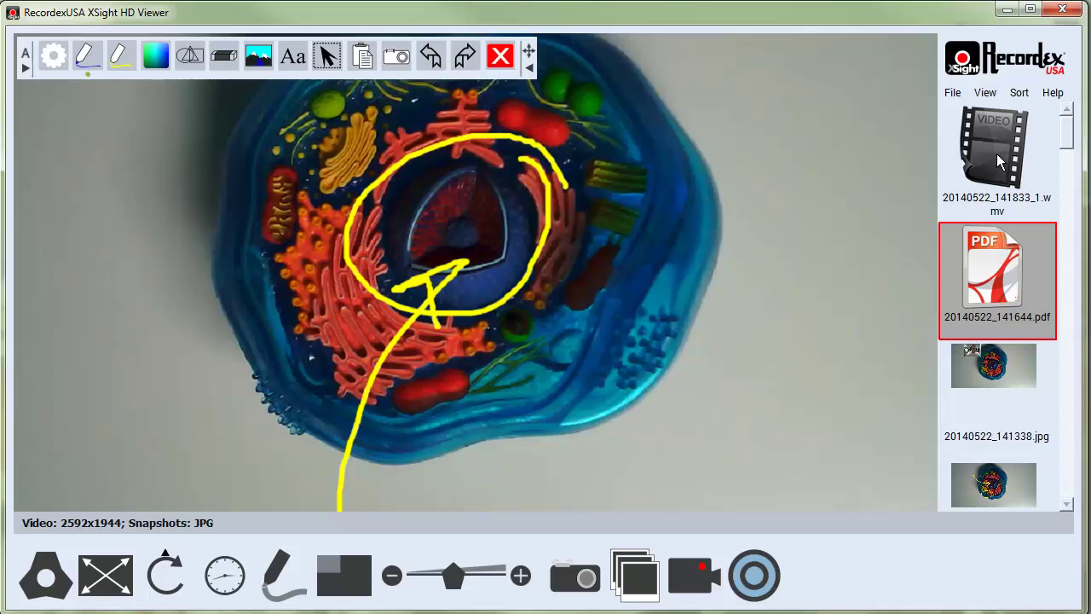
click(1004, 152)
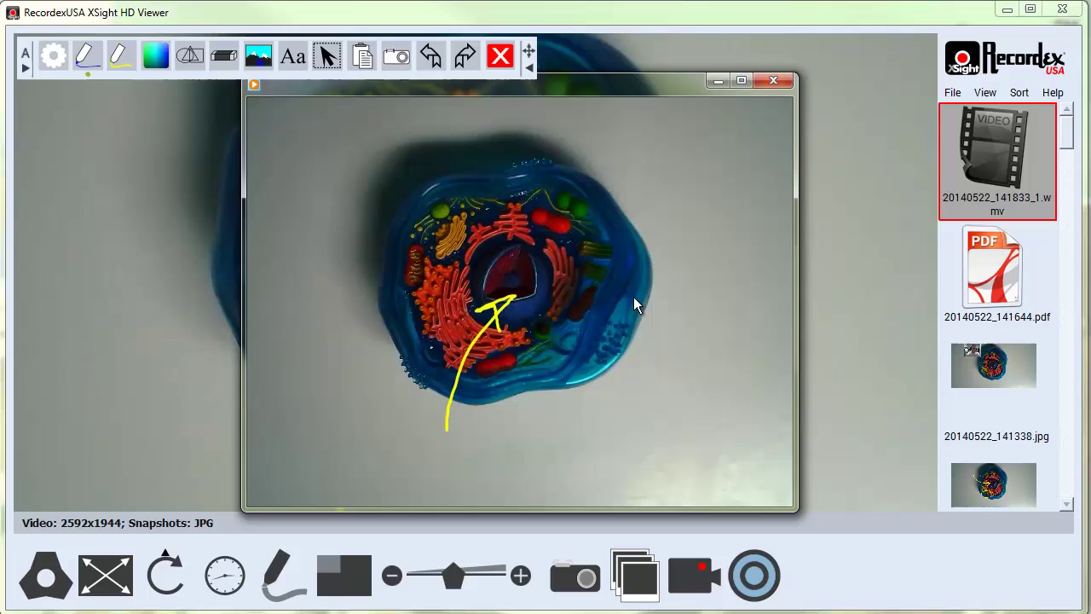
mouse_move(570, 254)
mouse_down()
mouse_move(450, 286)
mouse_move(556, 247)
mouse_up()
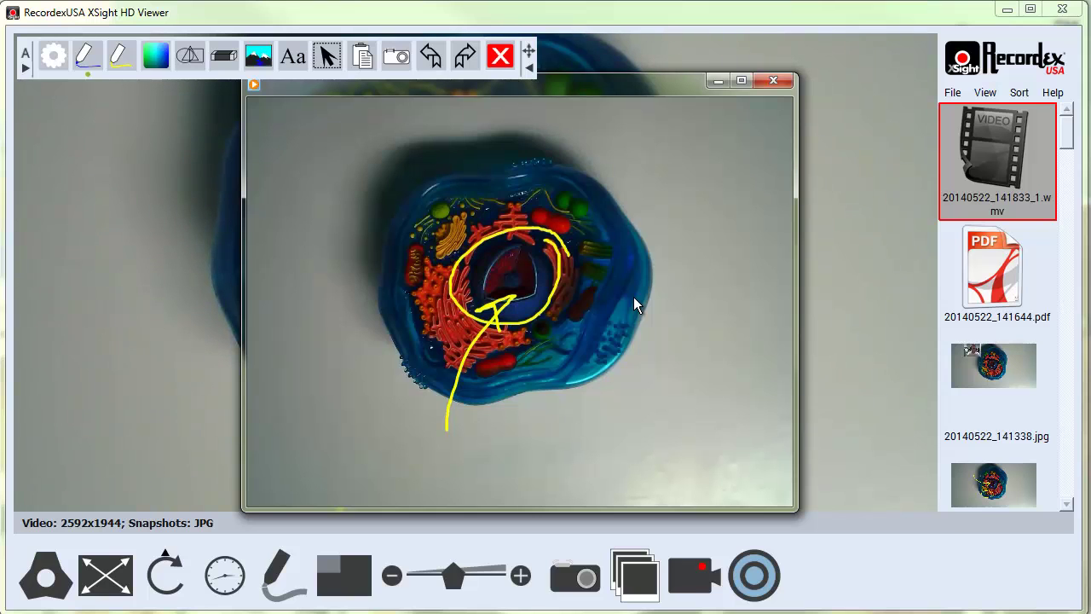
mouse_move(601, 278)
click(519, 484)
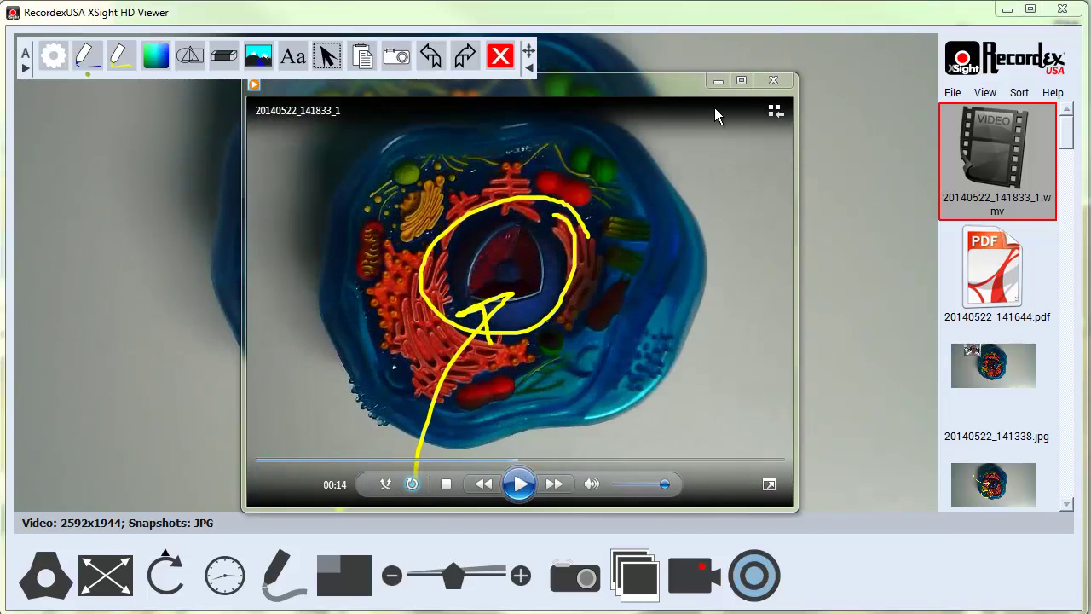
click(767, 82)
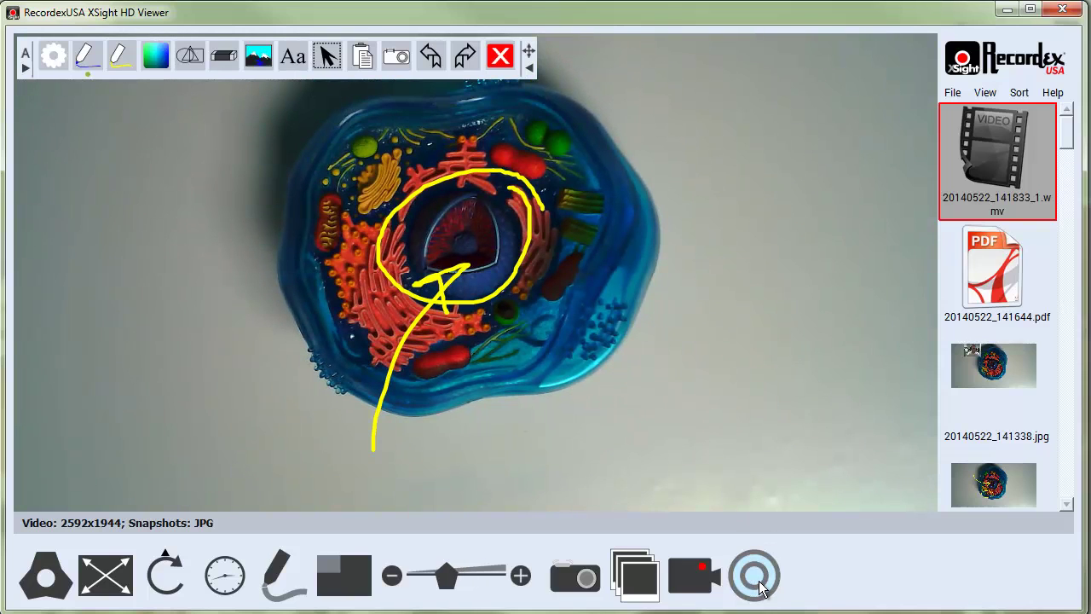
click(760, 584)
click(753, 575)
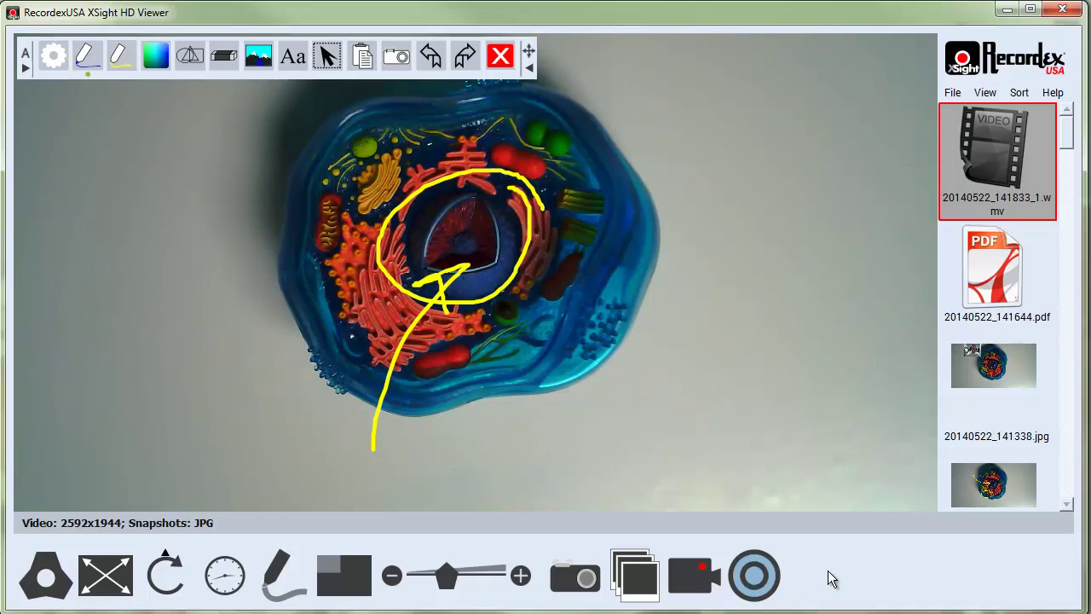